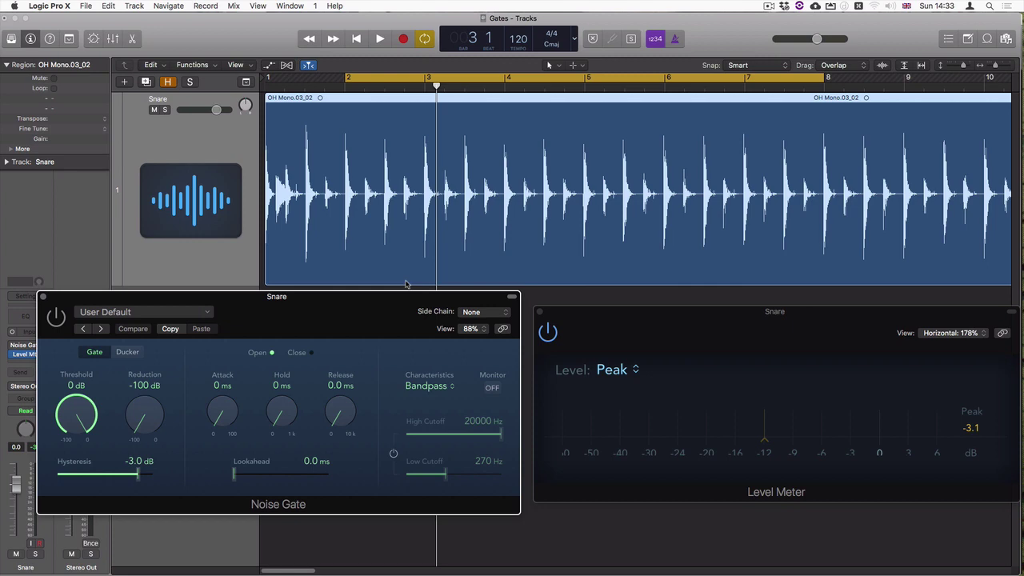
Step: Play the snare track without gating, set the Noise Gate's threshold to -8 dB and audition the gated snare
key(space)
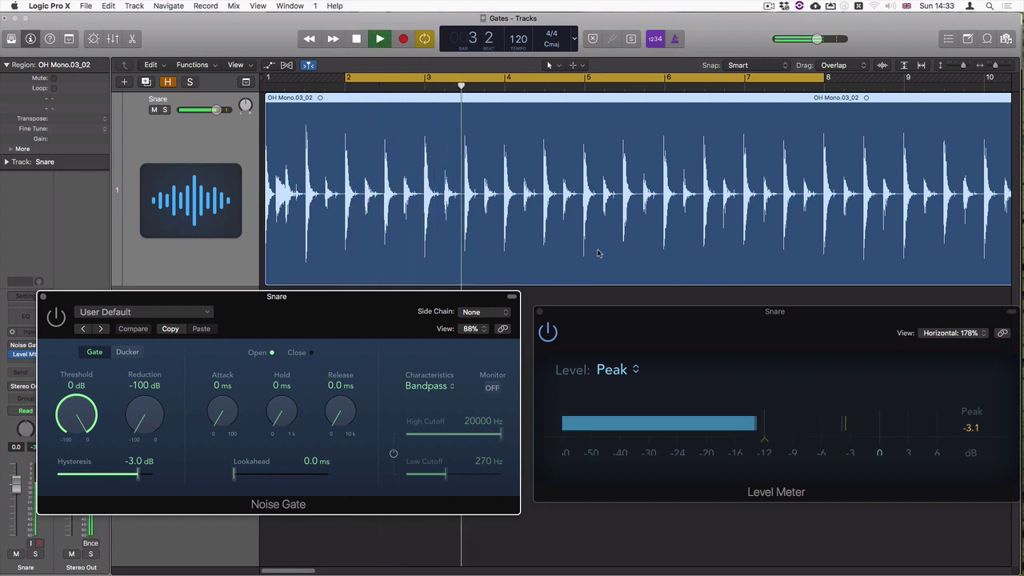
key(space)
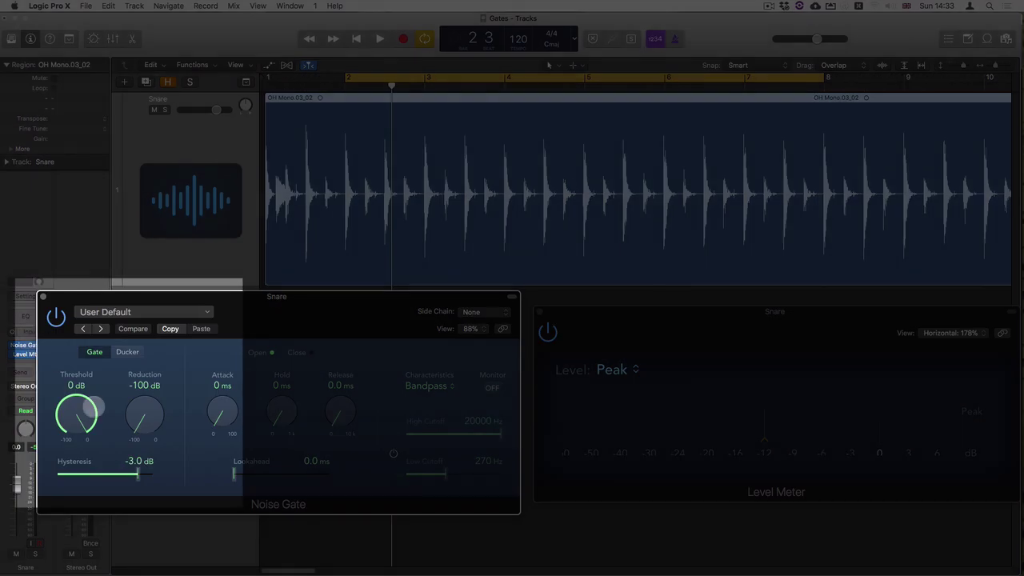
drag(93, 407, 98, 427)
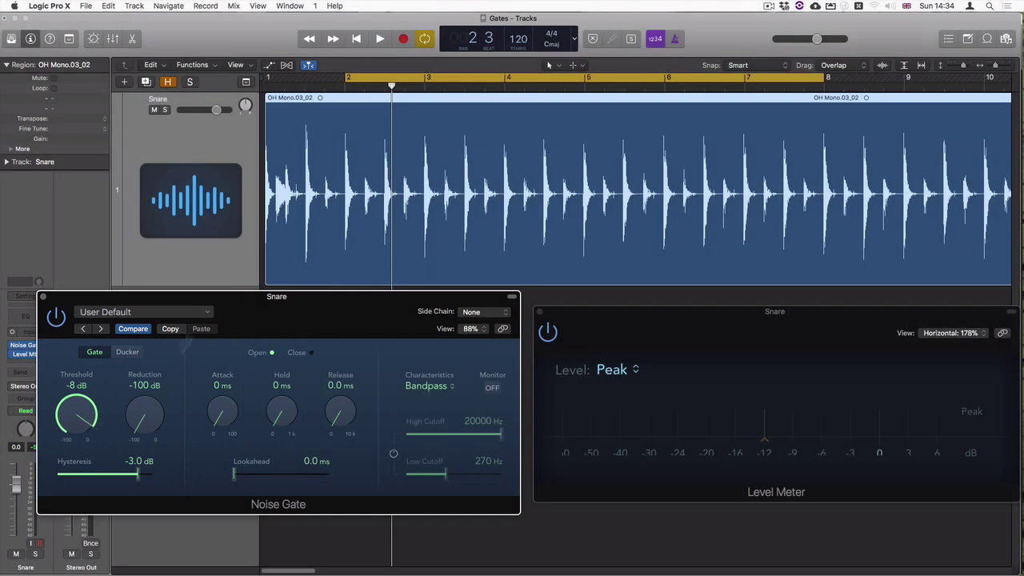
key(space)
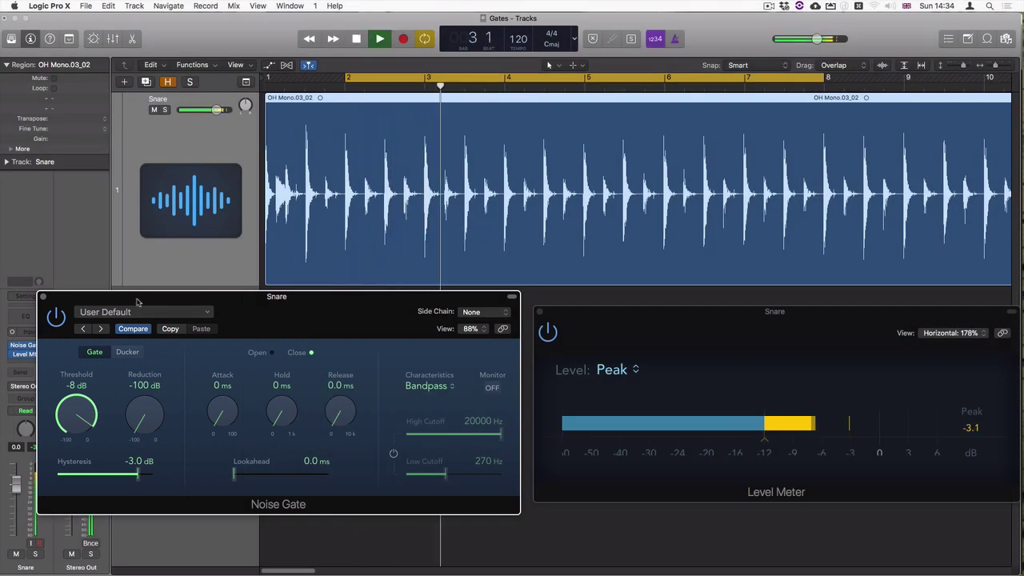
key(space)
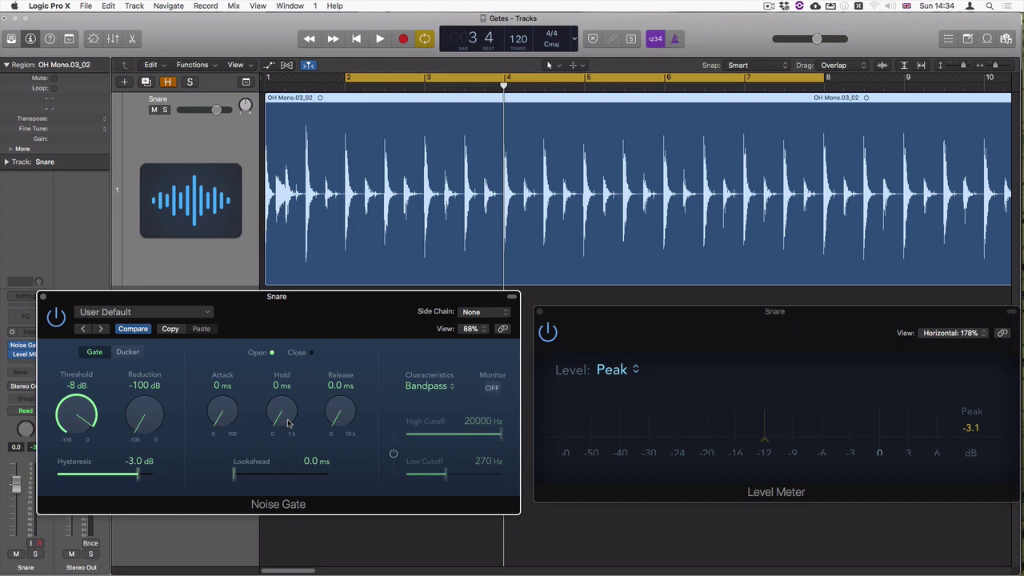
Step: Try the snare gate's hold at 210 ms and settle on 150 ms, auditioning the track after each change
drag(289, 423, 281, 387)
key(space)
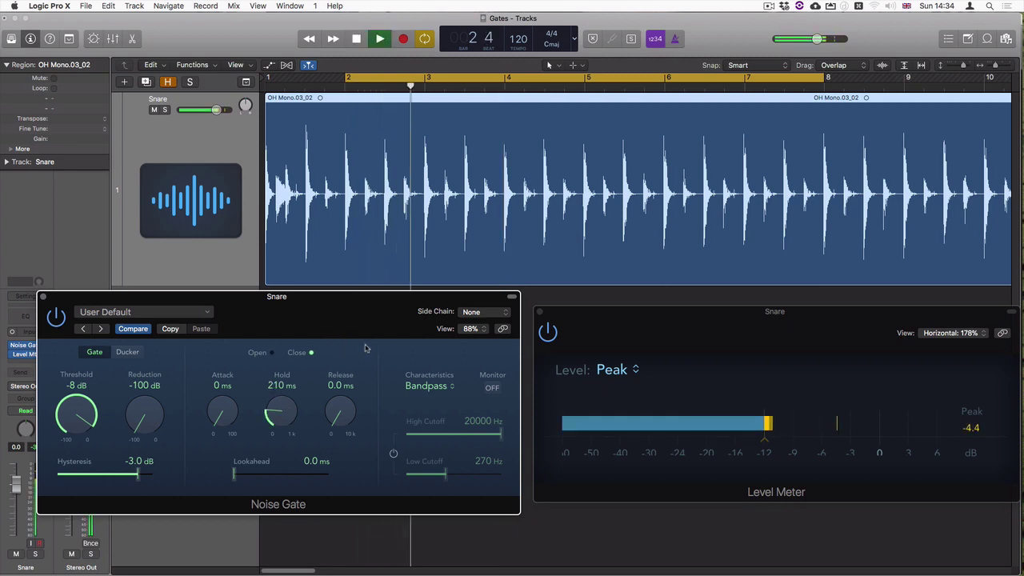
key(space)
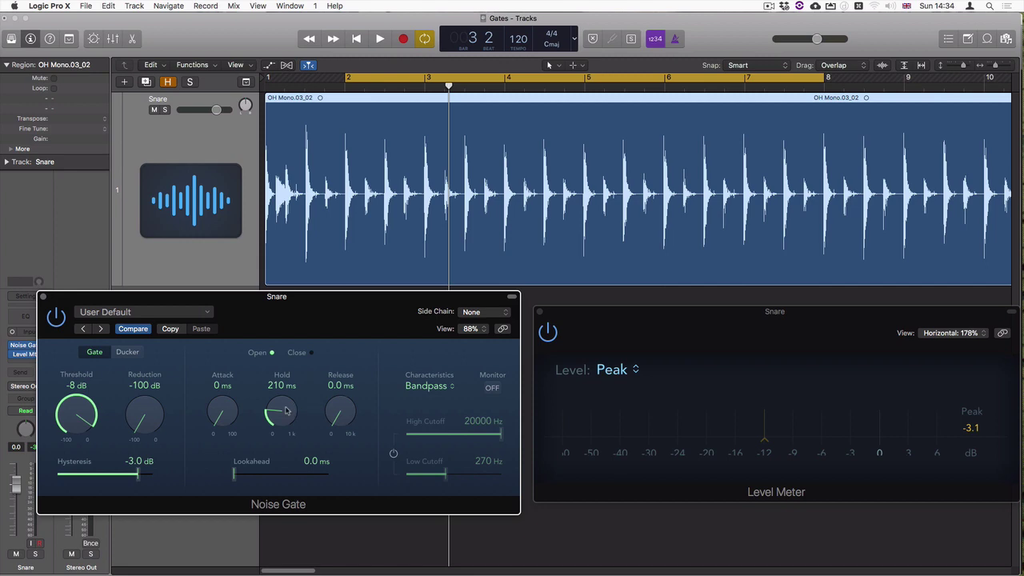
drag(286, 410, 288, 421)
key(space)
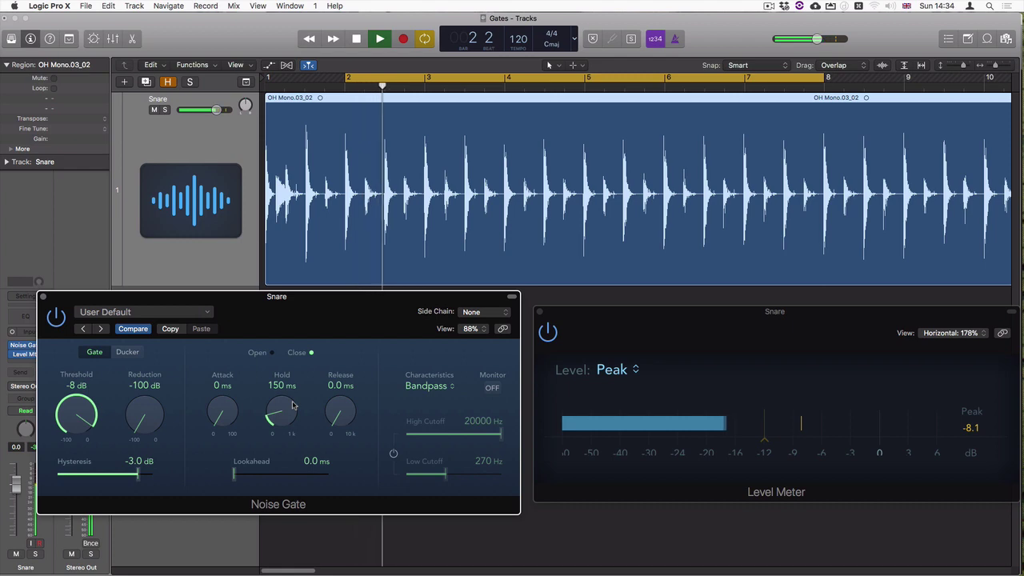
key(space)
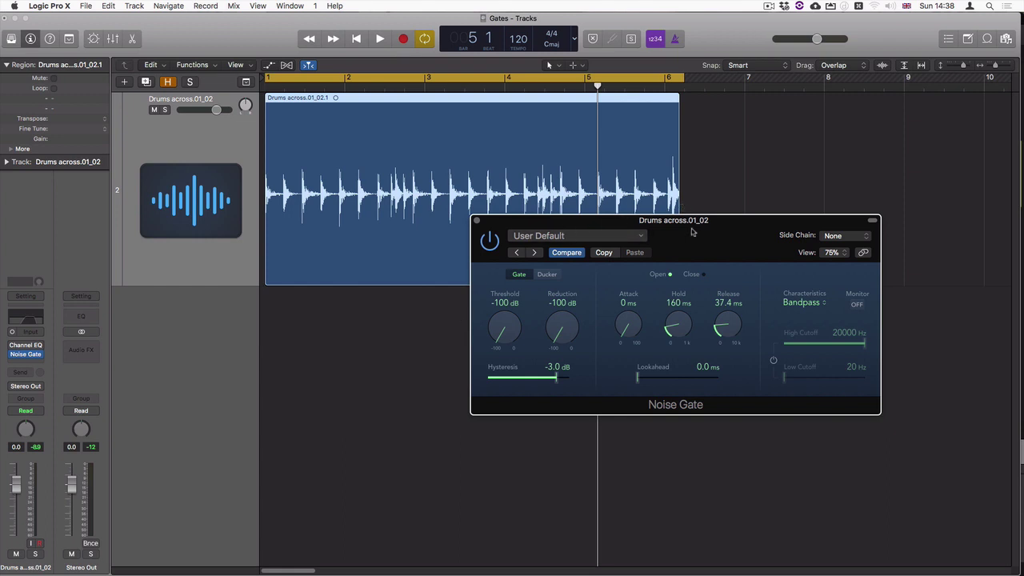
Step: Move the Noise Gate window below the drum region and raise the threshold to -10 dB while auditioning the drums
drag(693, 224, 462, 305)
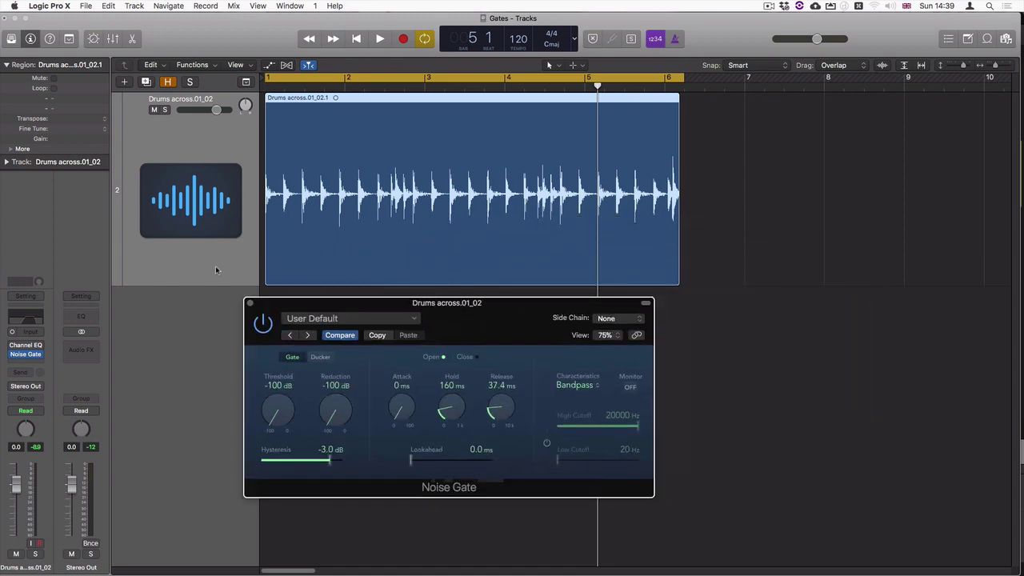
key(space)
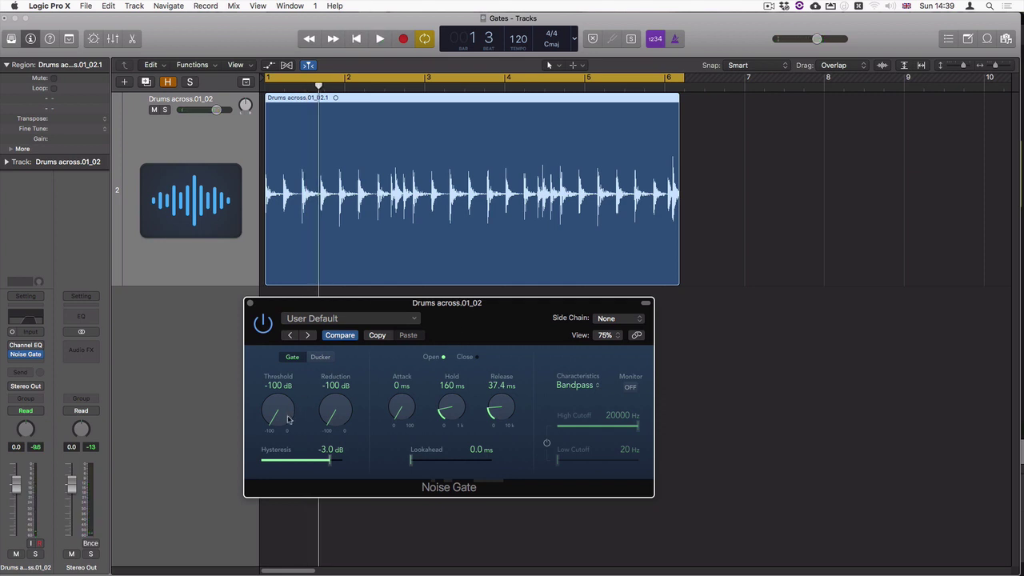
key(space)
drag(288, 419, 308, 271)
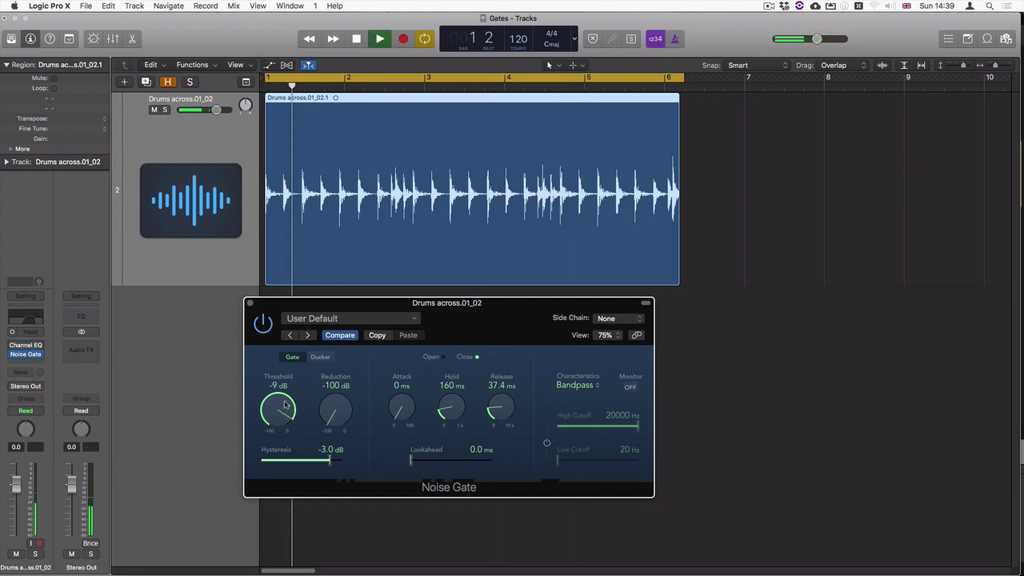
drag(285, 404, 288, 405)
key(space)
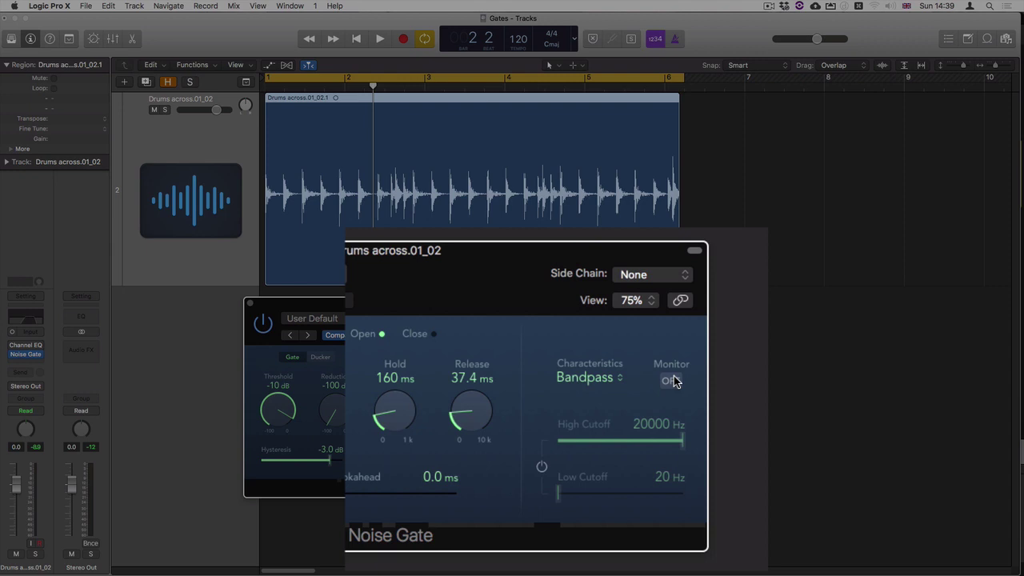
Step: Enable the gate's detection filter and raise its Low Cutoff to 510 Hz during playback, with Monitor switched on only for this adjustment
click(671, 381)
click(540, 466)
key(space)
drag(562, 497, 624, 498)
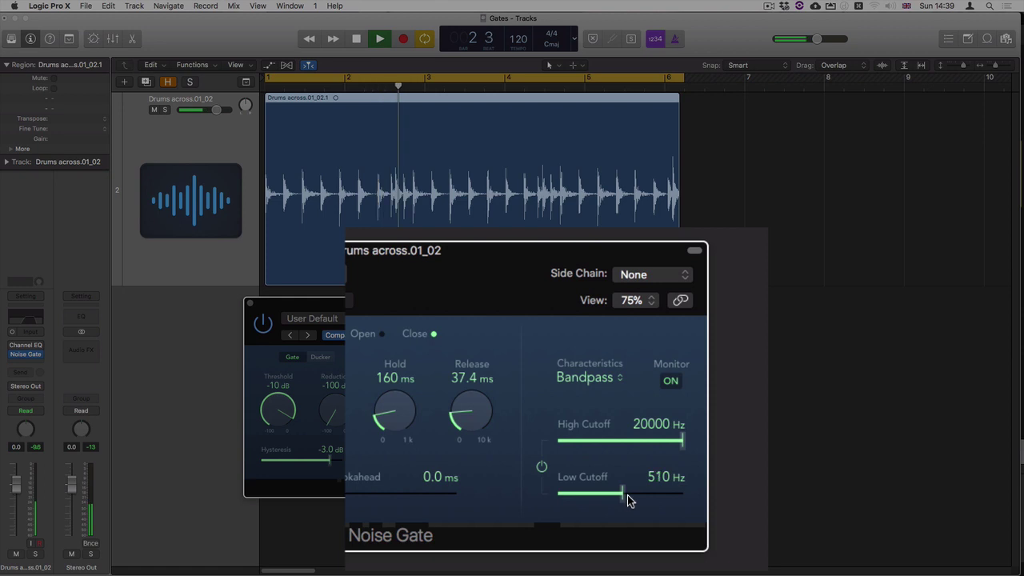
key(space)
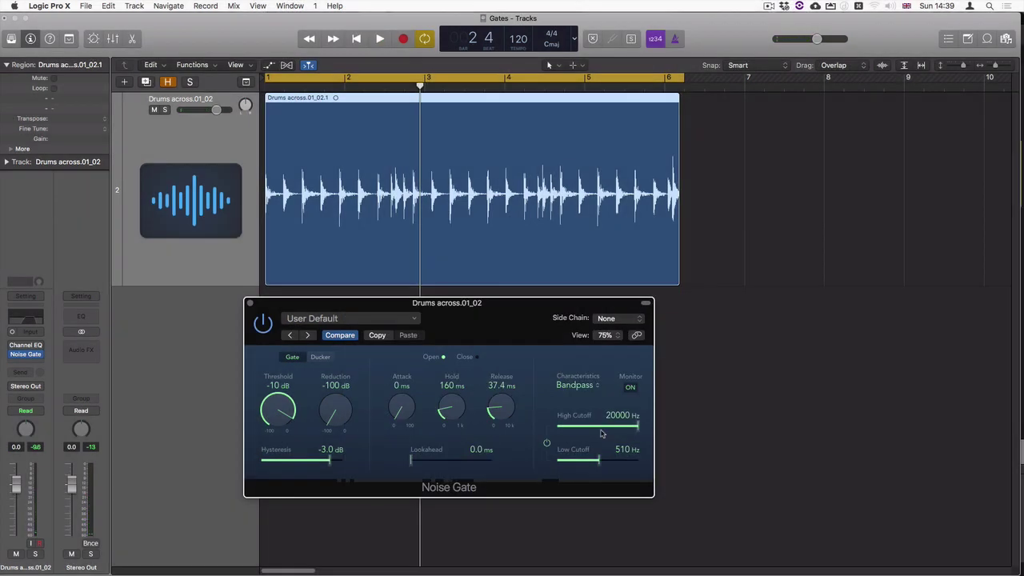
click(629, 388)
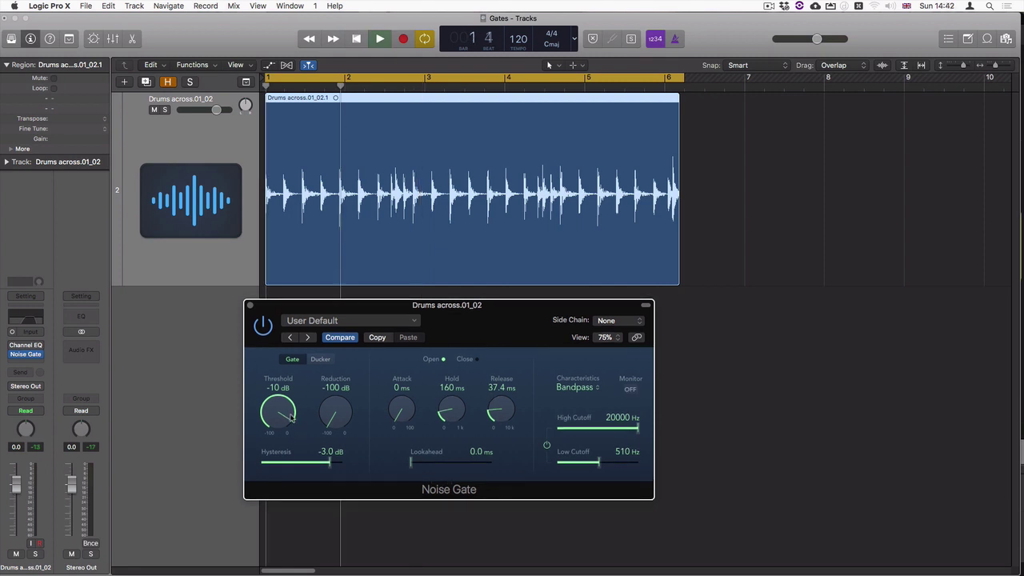
Step: Lower the Noise Gate's threshold to -20 dB and audition the drums
drag(292, 422, 285, 436)
key(Return)
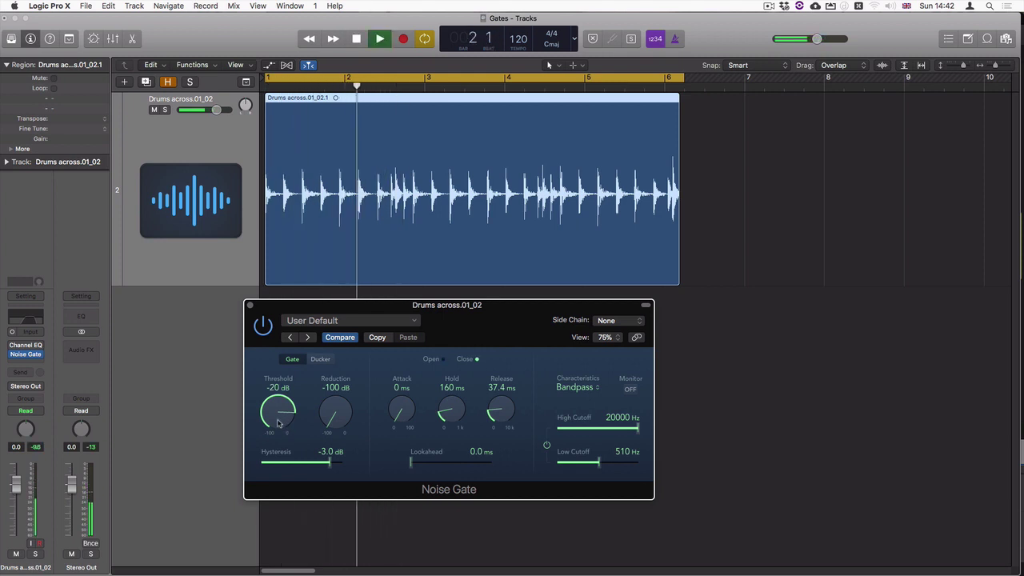
key(space)
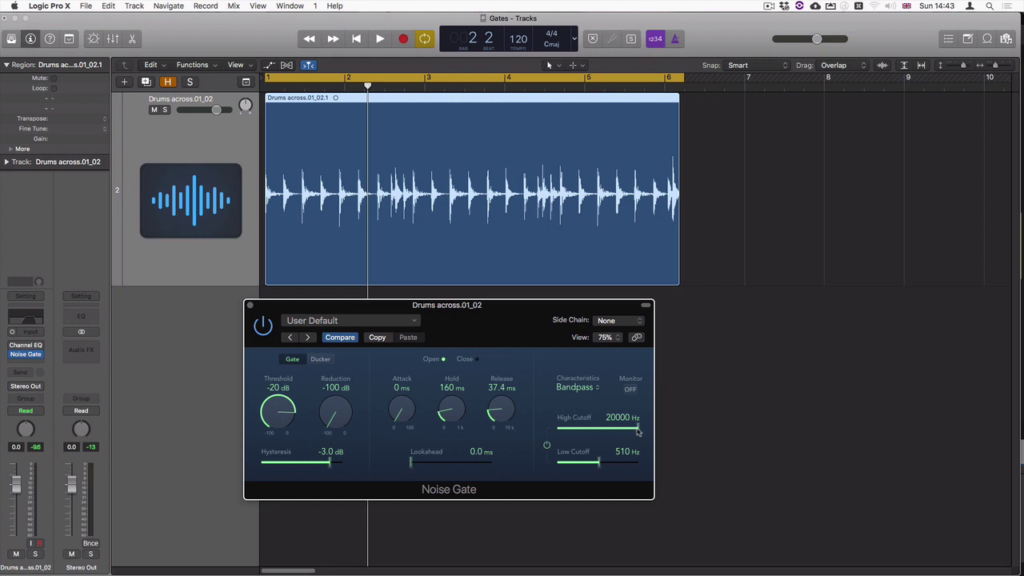
Step: Compare the gated drums with High Cutoff at 4600 Hz and 20000 Hz, and set it to 4800 Hz
key(space)
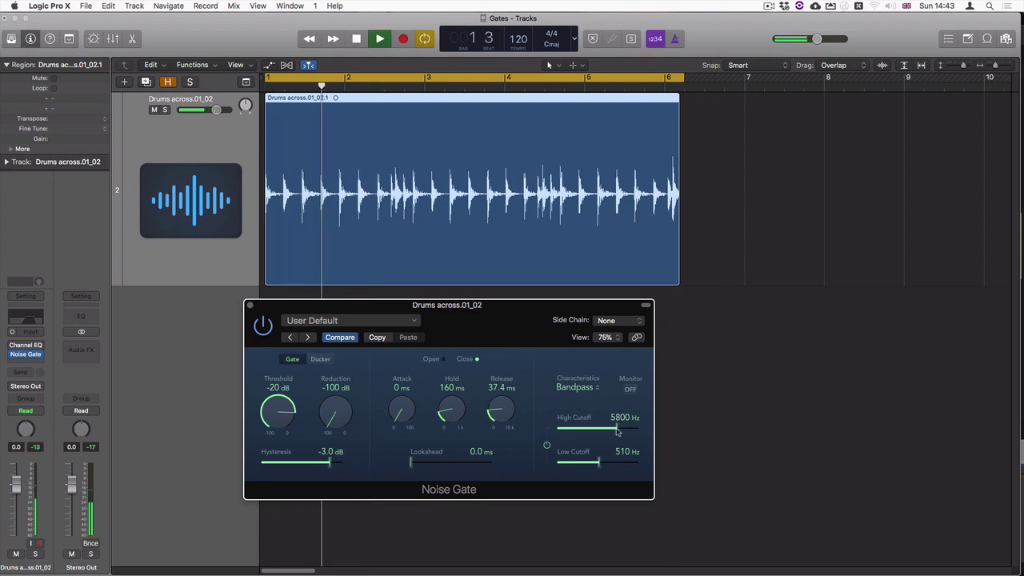
drag(638, 431, 613, 430)
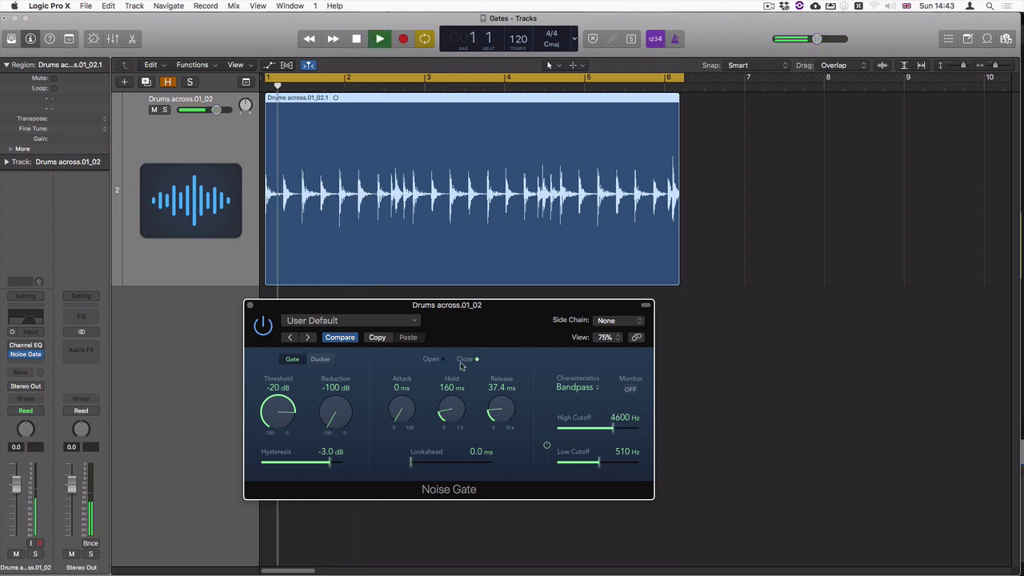
key(space)
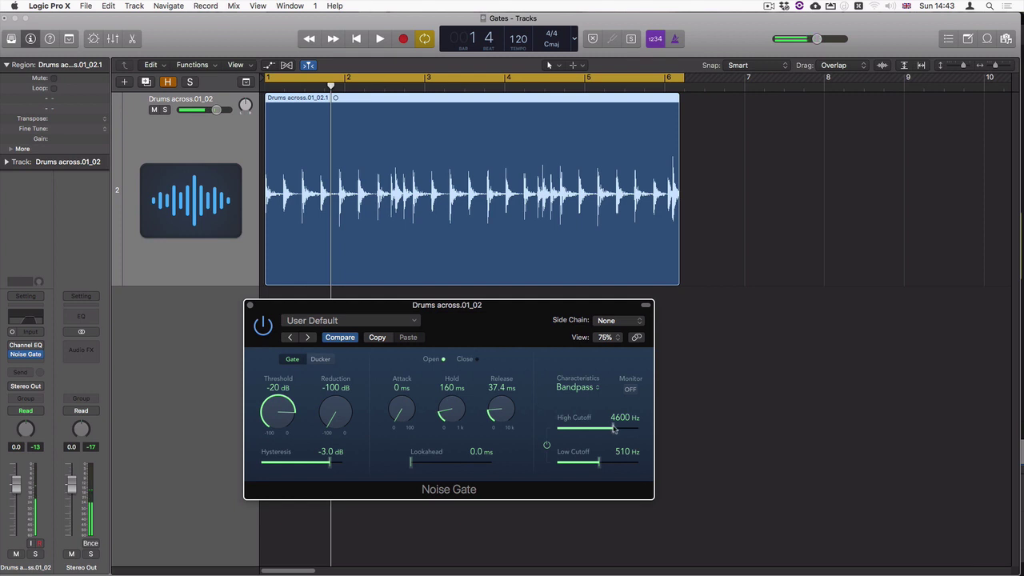
drag(614, 430, 641, 424)
key(space)
key(space)
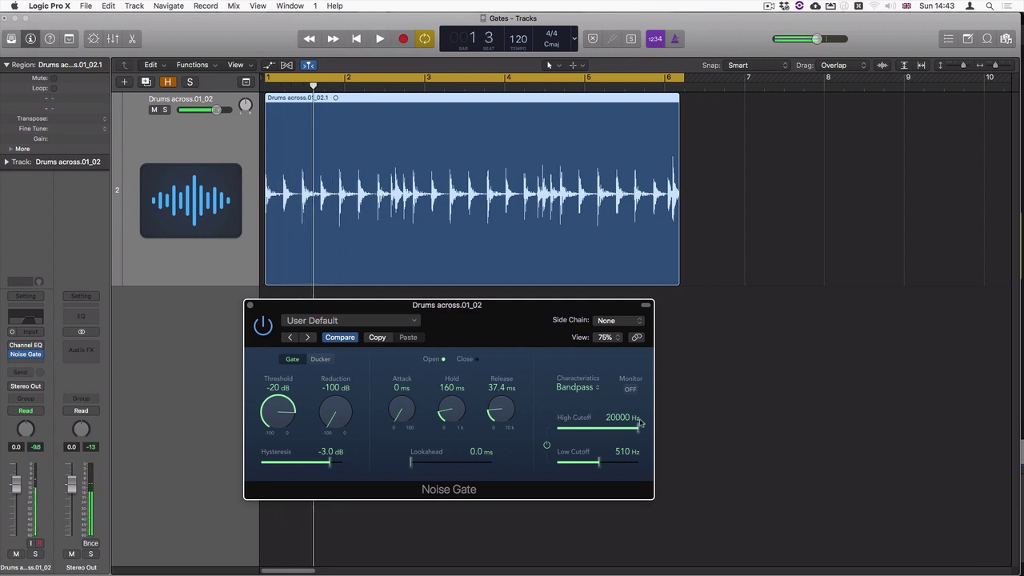
drag(639, 435, 612, 432)
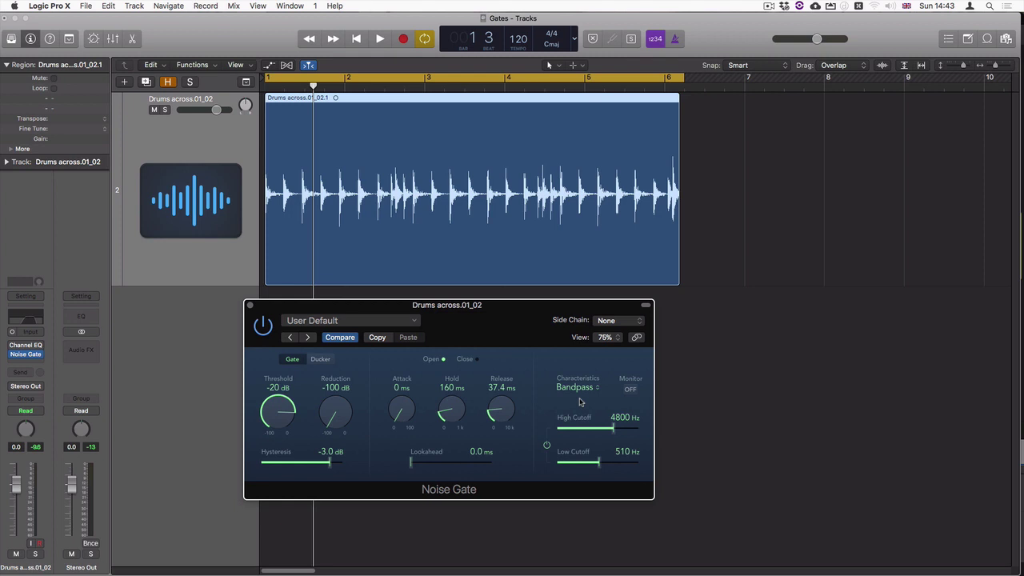
Step: Bounce the gated drum region in place to a new track named Snare, leaving the source region
key(ctrl+b)
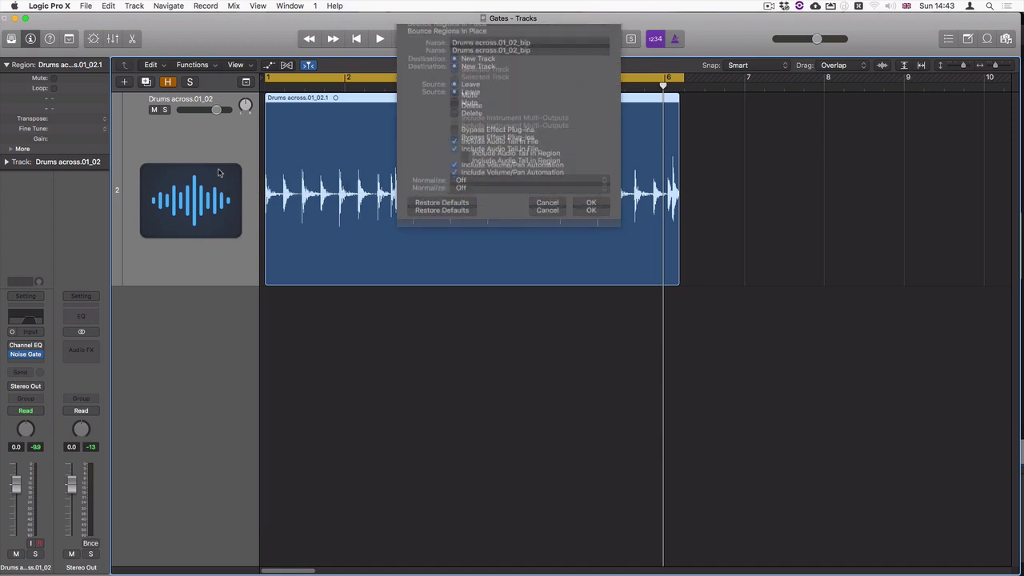
text(Bnce)
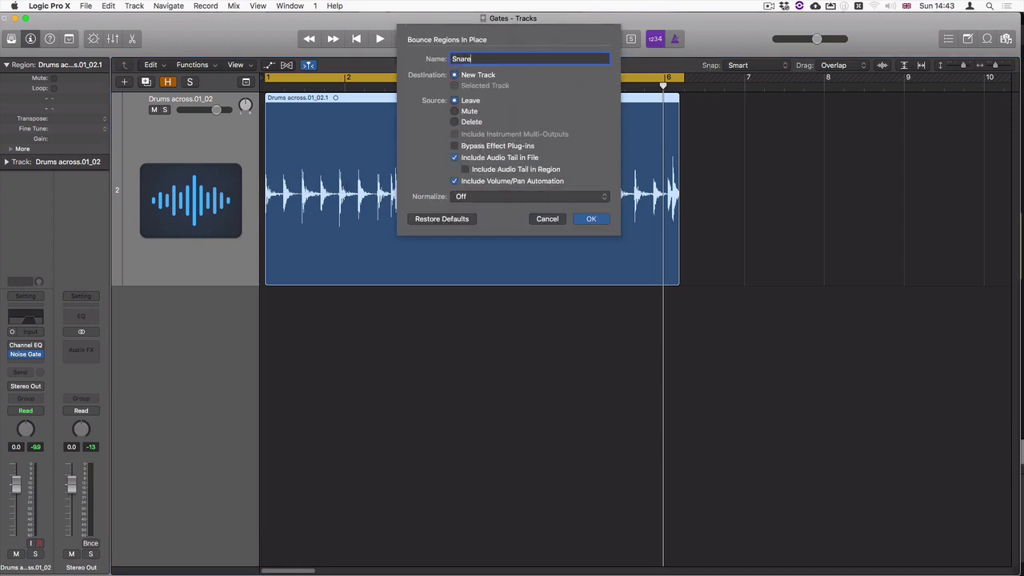
key(Return)
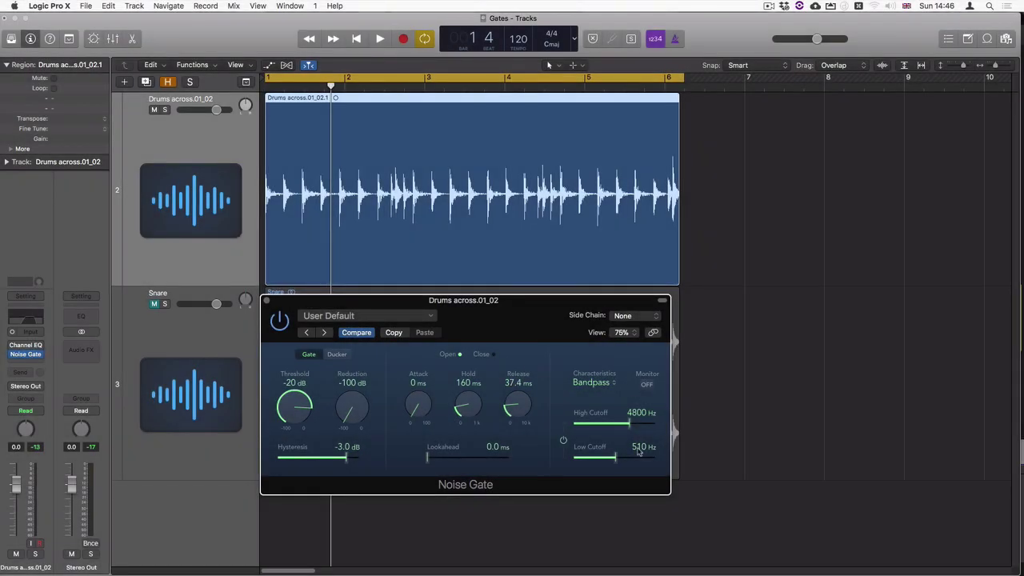
Step: Retune the gate's detection filter on the drum track to a Low Cutoff of 20 Hz and a High Cutoff of 200 Hz
drag(616, 457, 555, 470)
drag(487, 312, 494, 309)
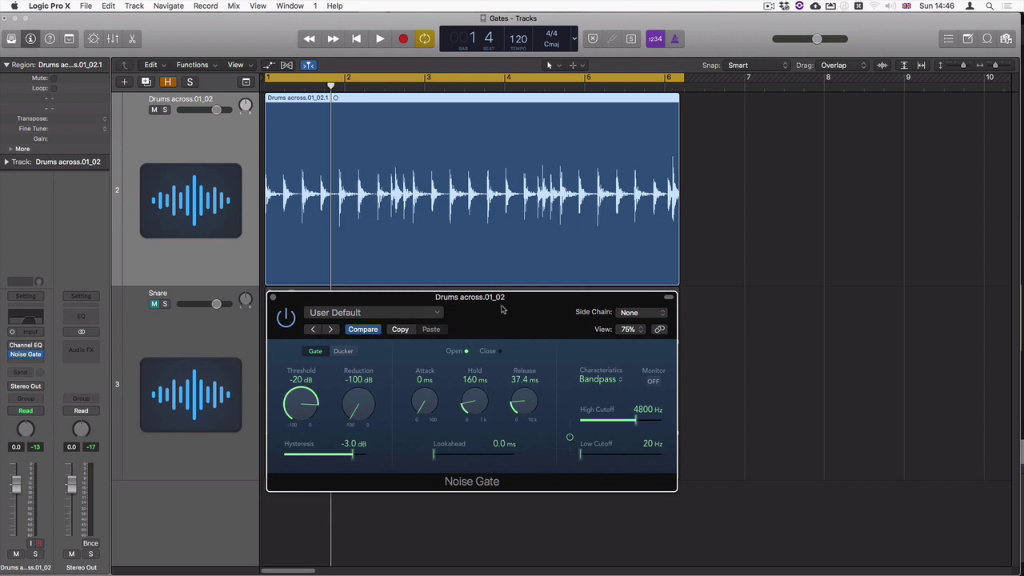
drag(637, 426, 583, 420)
Step: Raise the Noise Gate's threshold to -14 dB during playback and audition the low-frequency gating
key(space)
drag(305, 402, 312, 392)
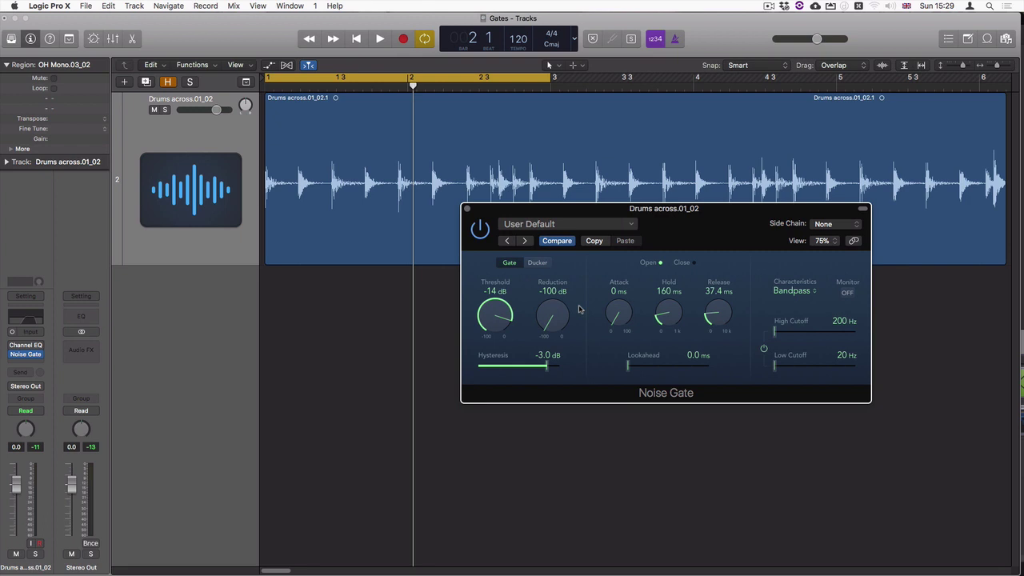
key(space)
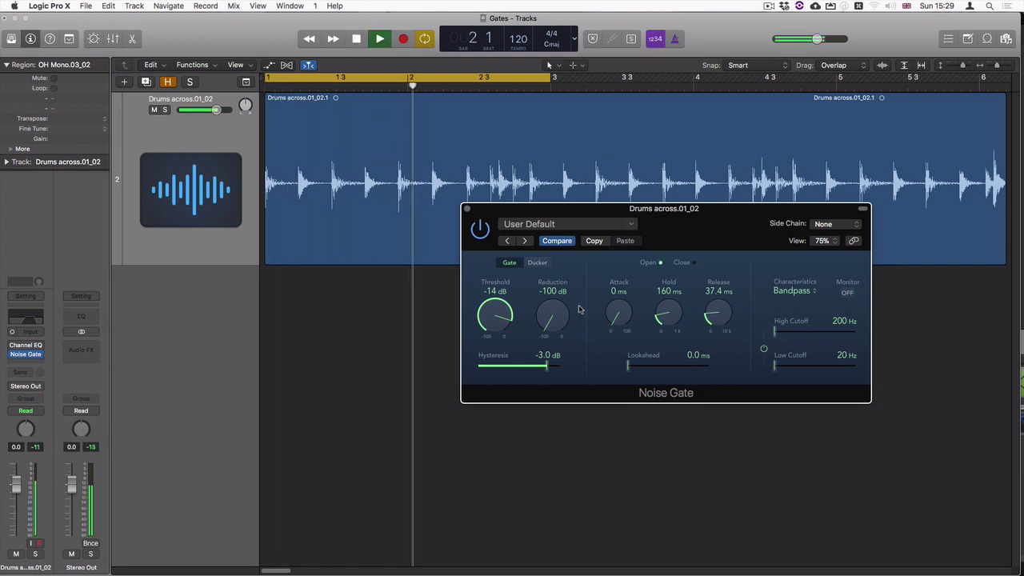
key(space)
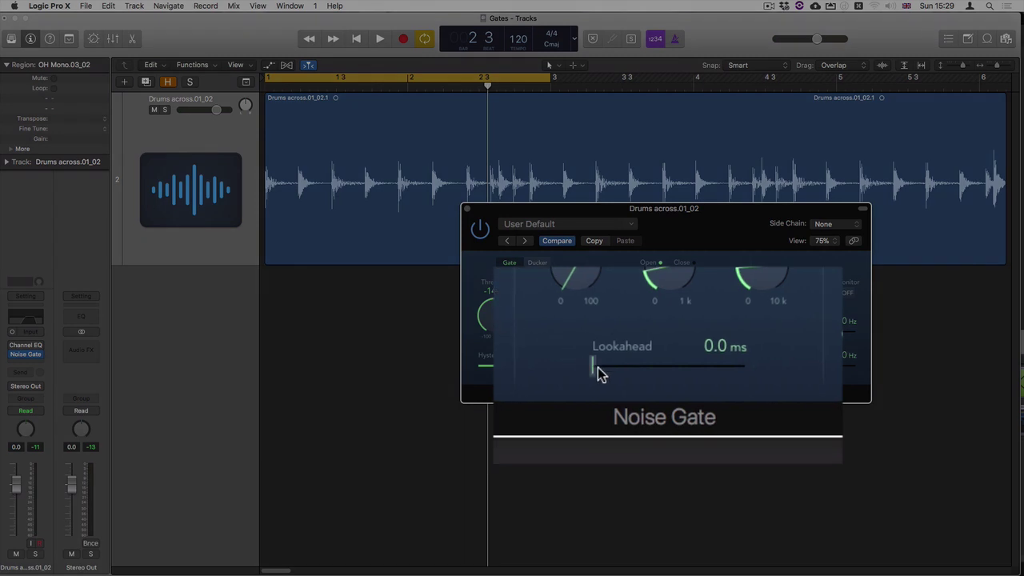
Step: Set the Noise Gate's Lookahead to 6.2 ms and audition the drums
drag(600, 374, 644, 370)
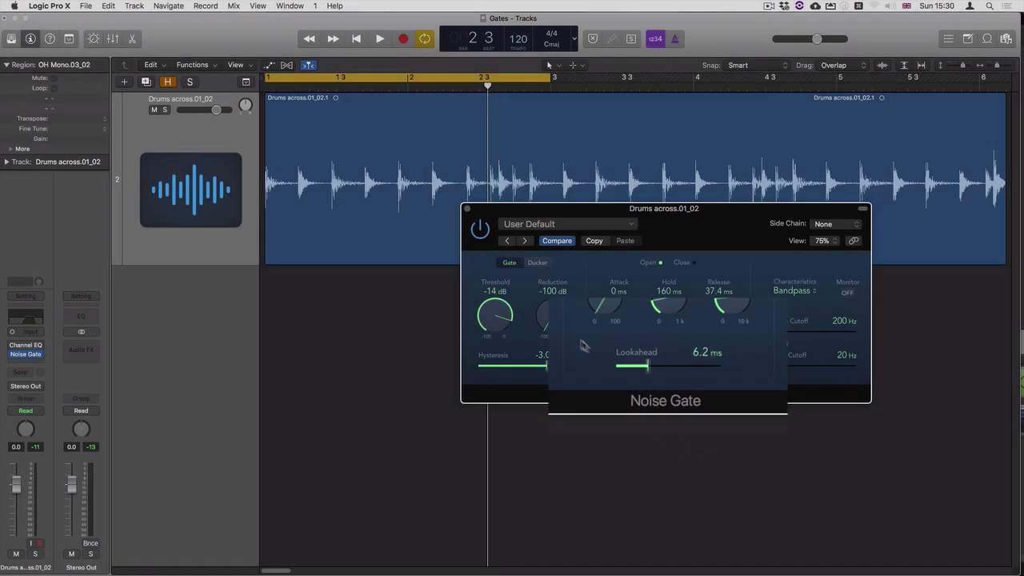
key(space)
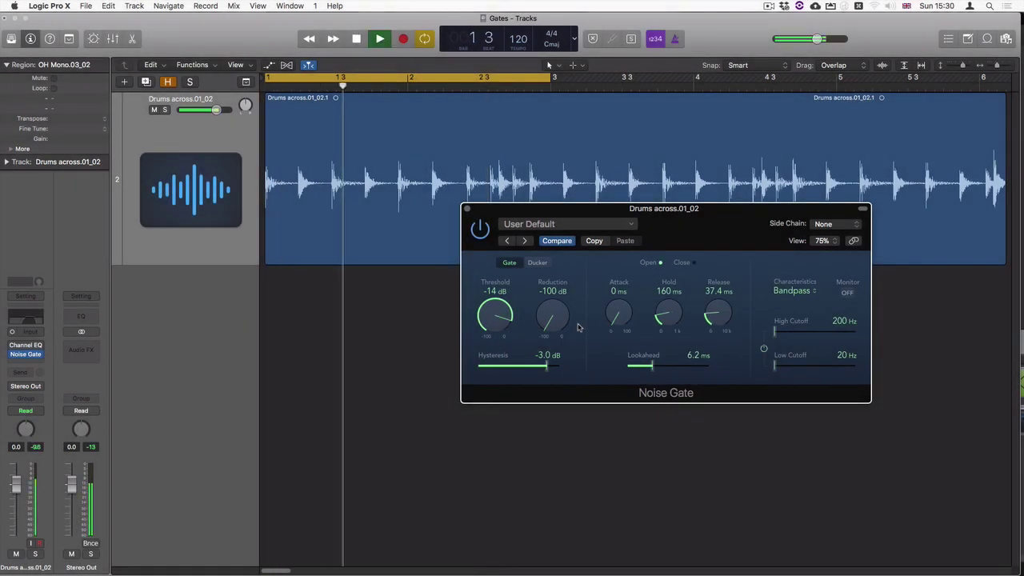
key(space)
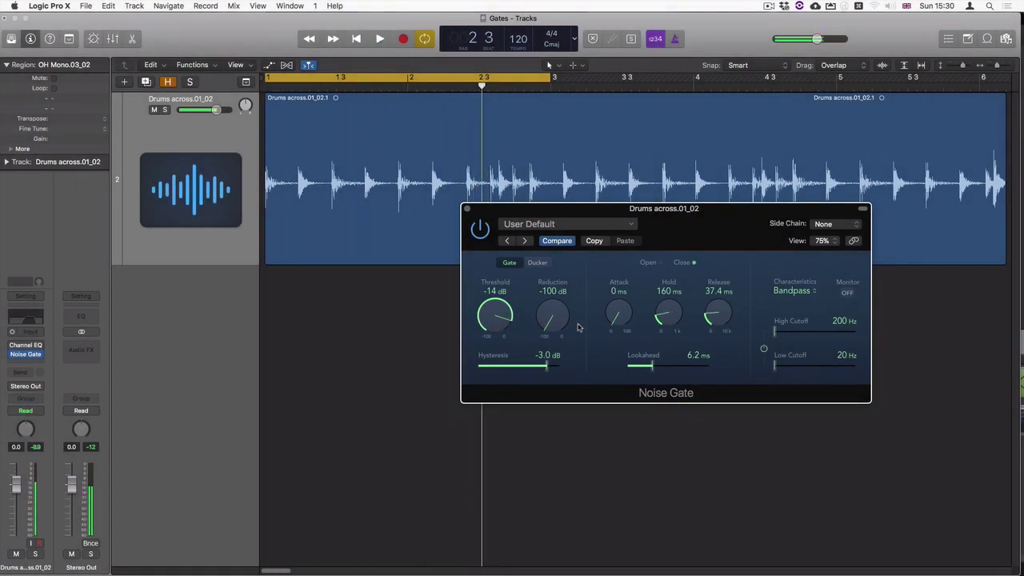